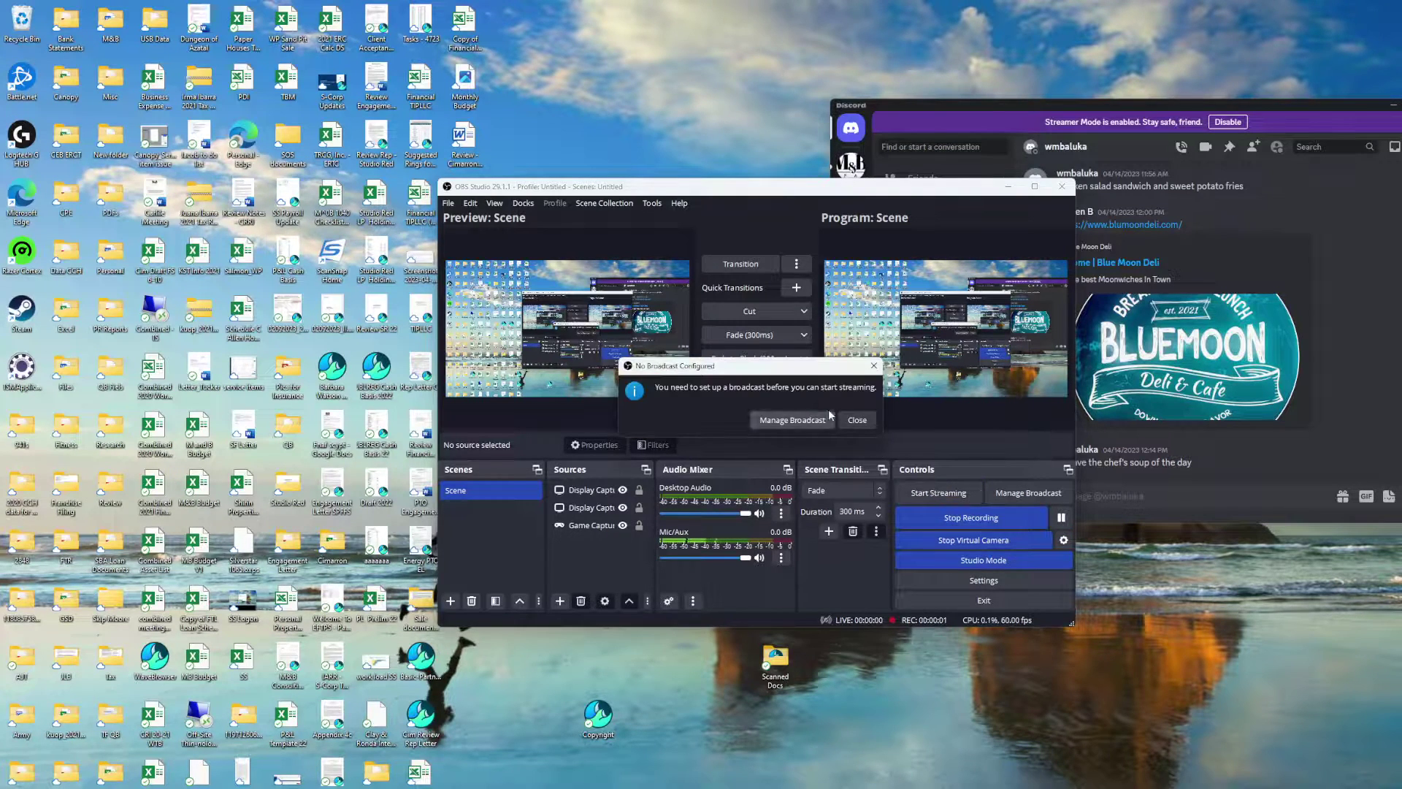
# Step: Close OBS Studio's 'No Broadcast Configured' notice
pyautogui.click(859, 420)
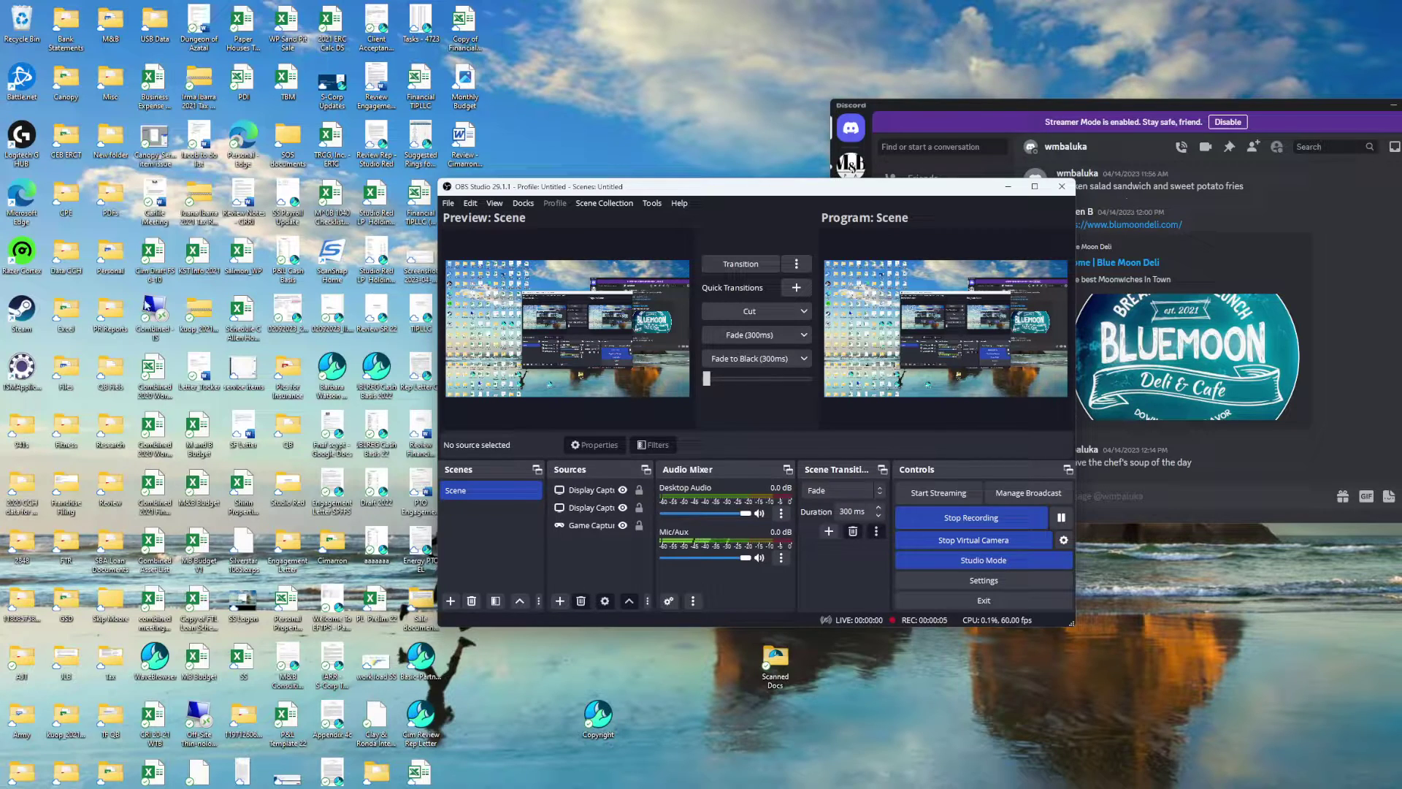
# Step: Bring Edge forward and go from the 'google.com' address suggestion to Google Drive's My Drive
pyautogui.click(849, 159)
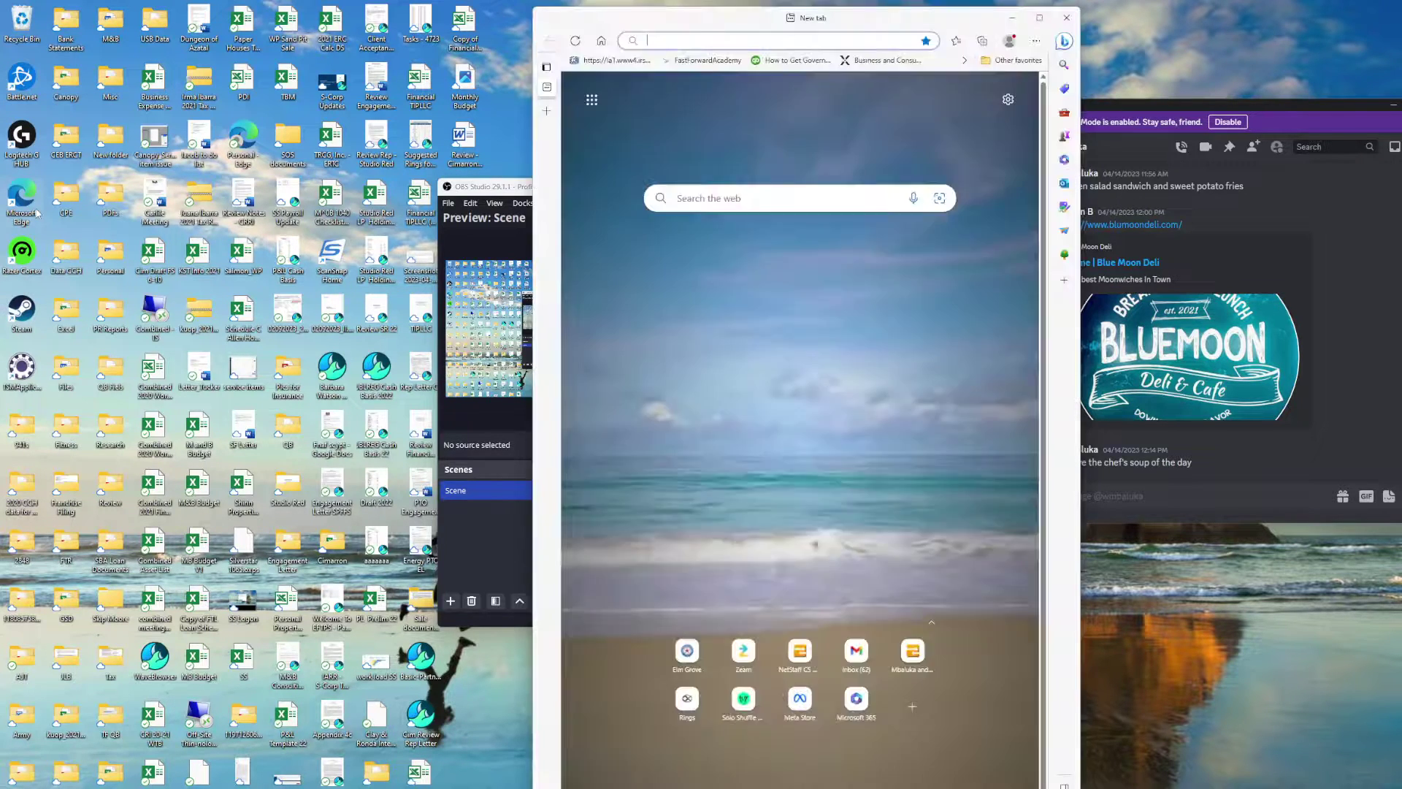
pyautogui.click(767, 41)
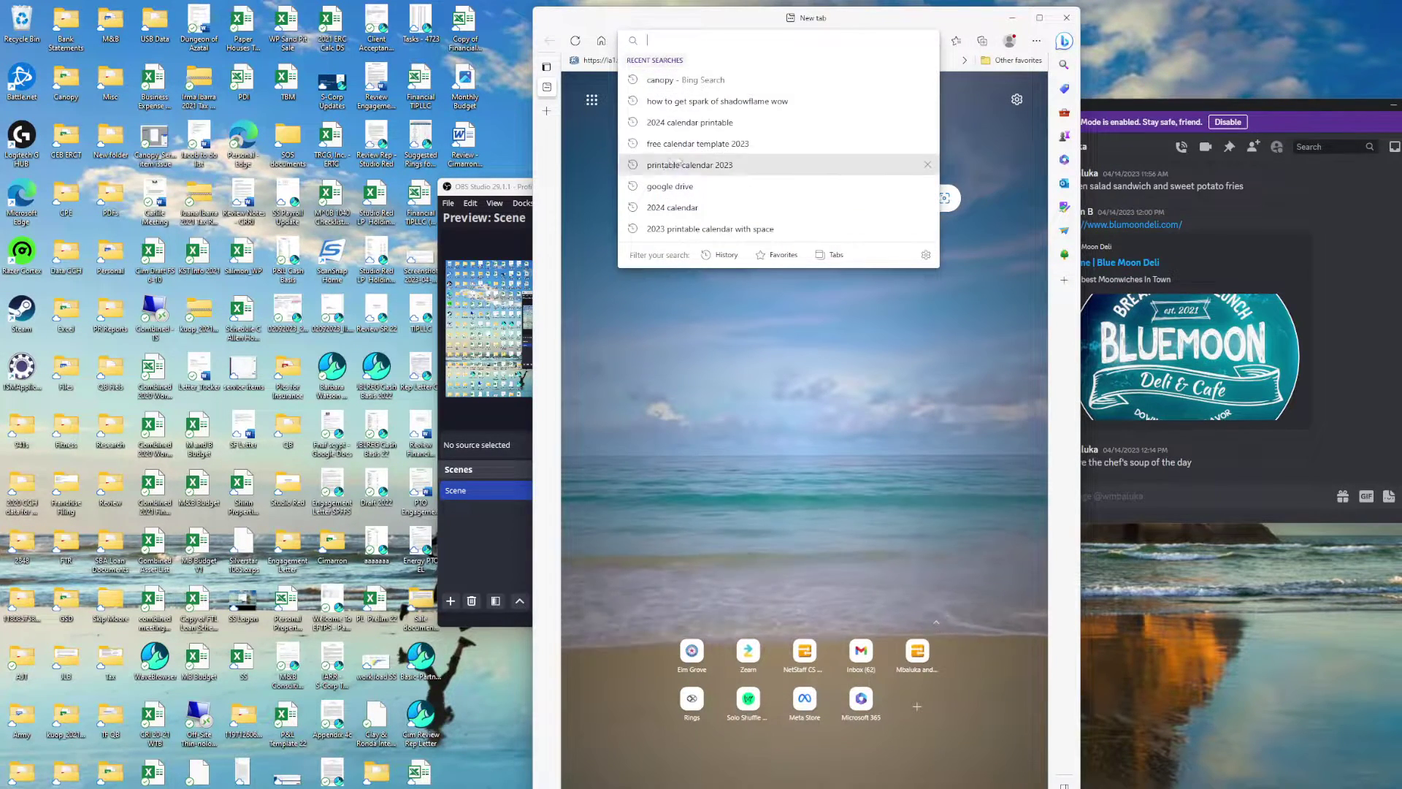
pyautogui.write('google.com')
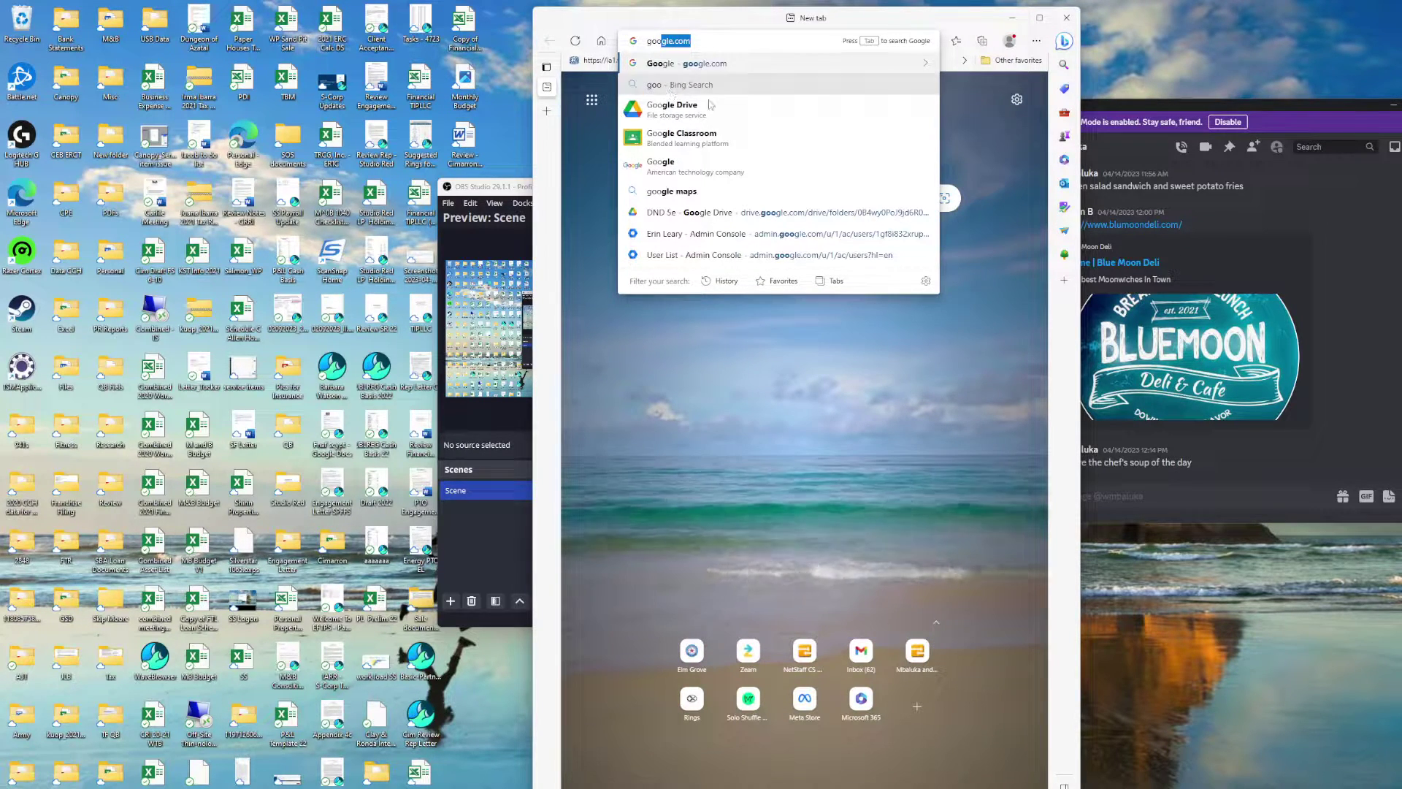
pyautogui.click(709, 105)
pyautogui.click(706, 243)
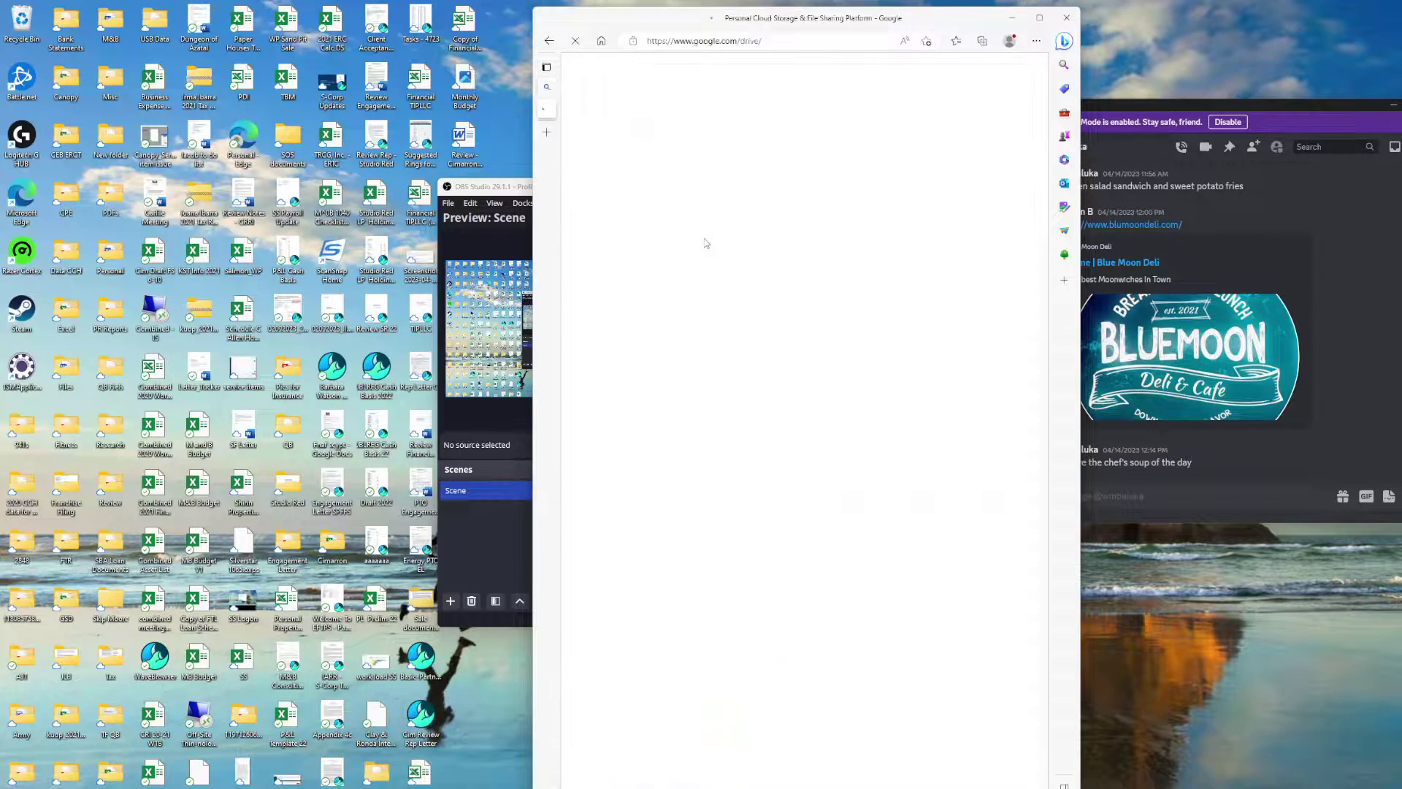
pyautogui.click(854, 293)
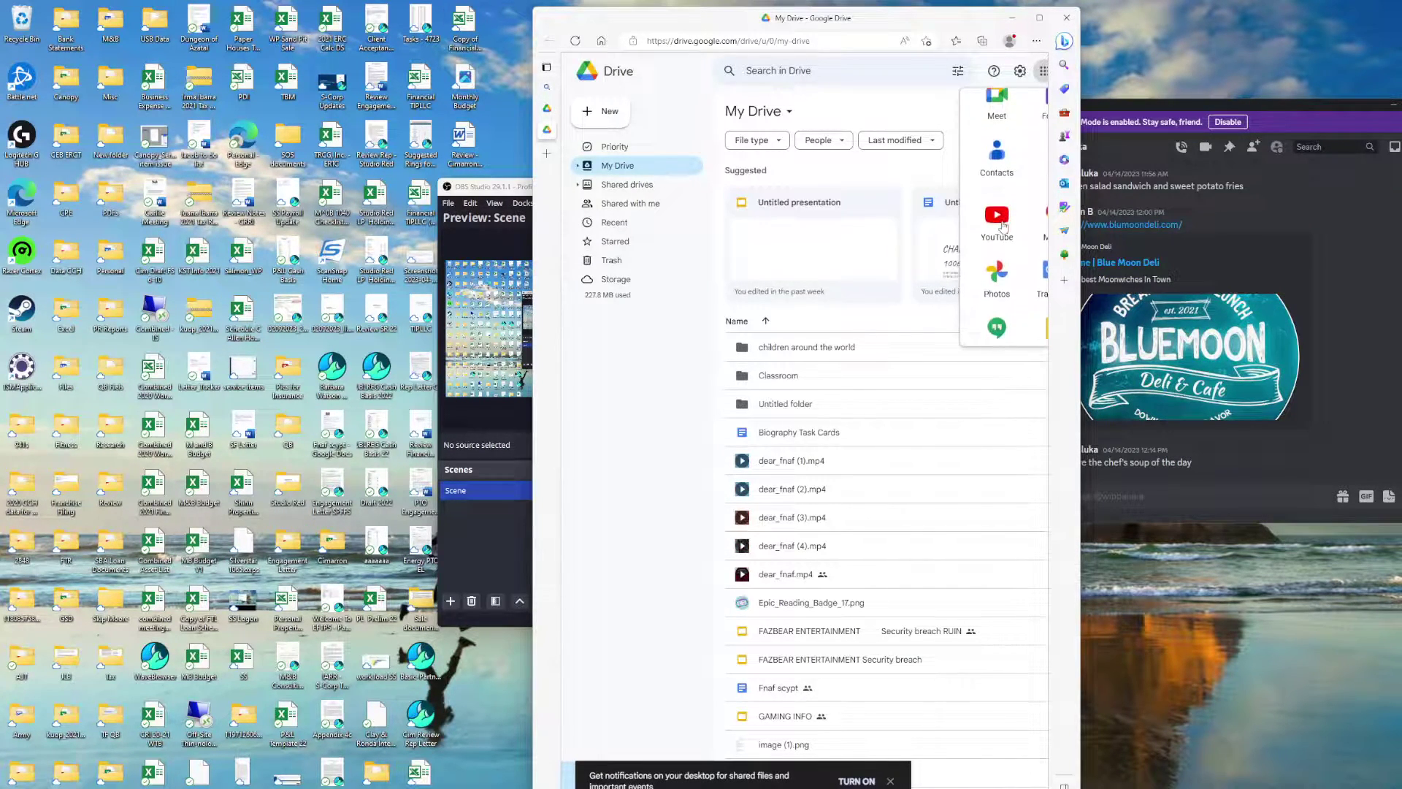
# Step: Open YouTube, switch to another account, and widen the Edge window leftward over OBS
pyautogui.click(997, 216)
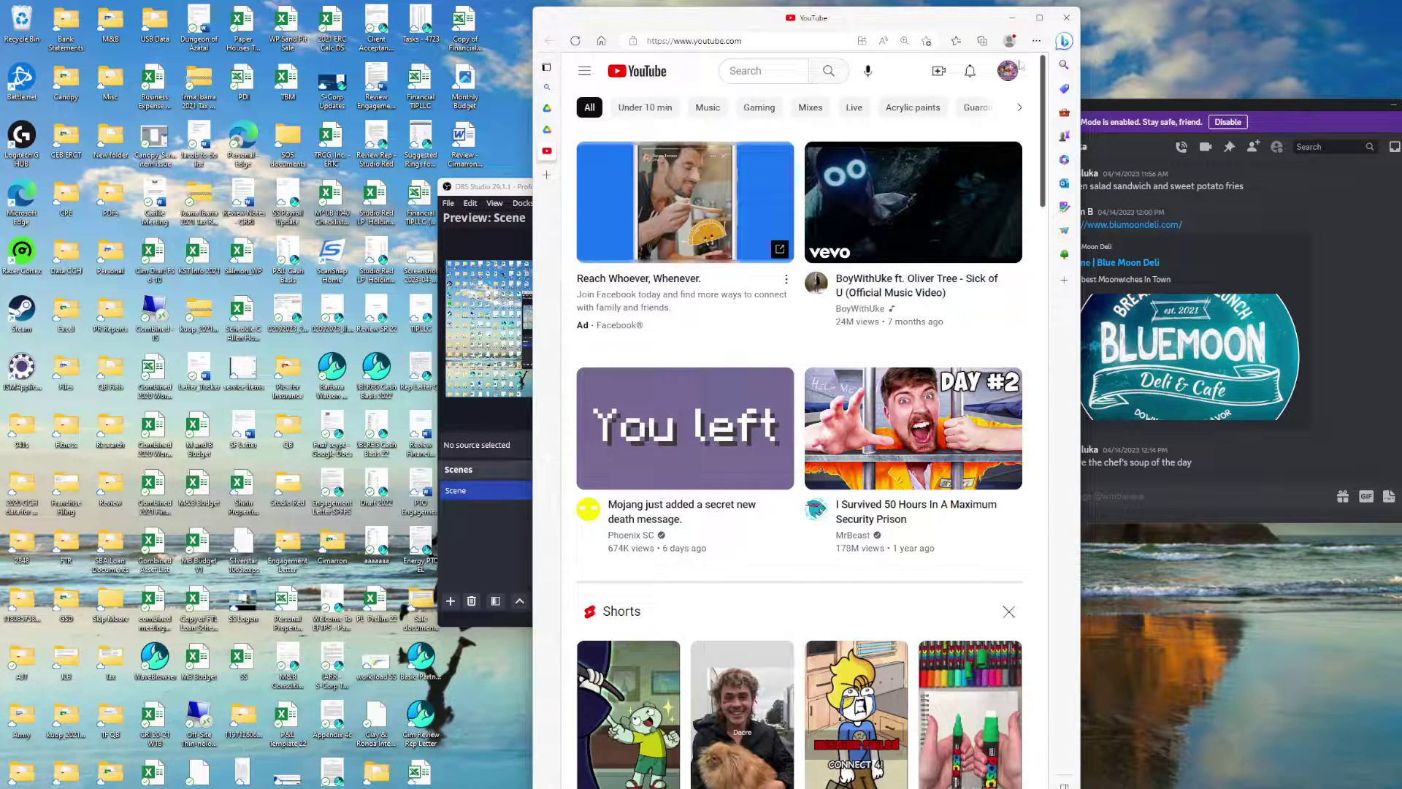
pyautogui.click(1007, 70)
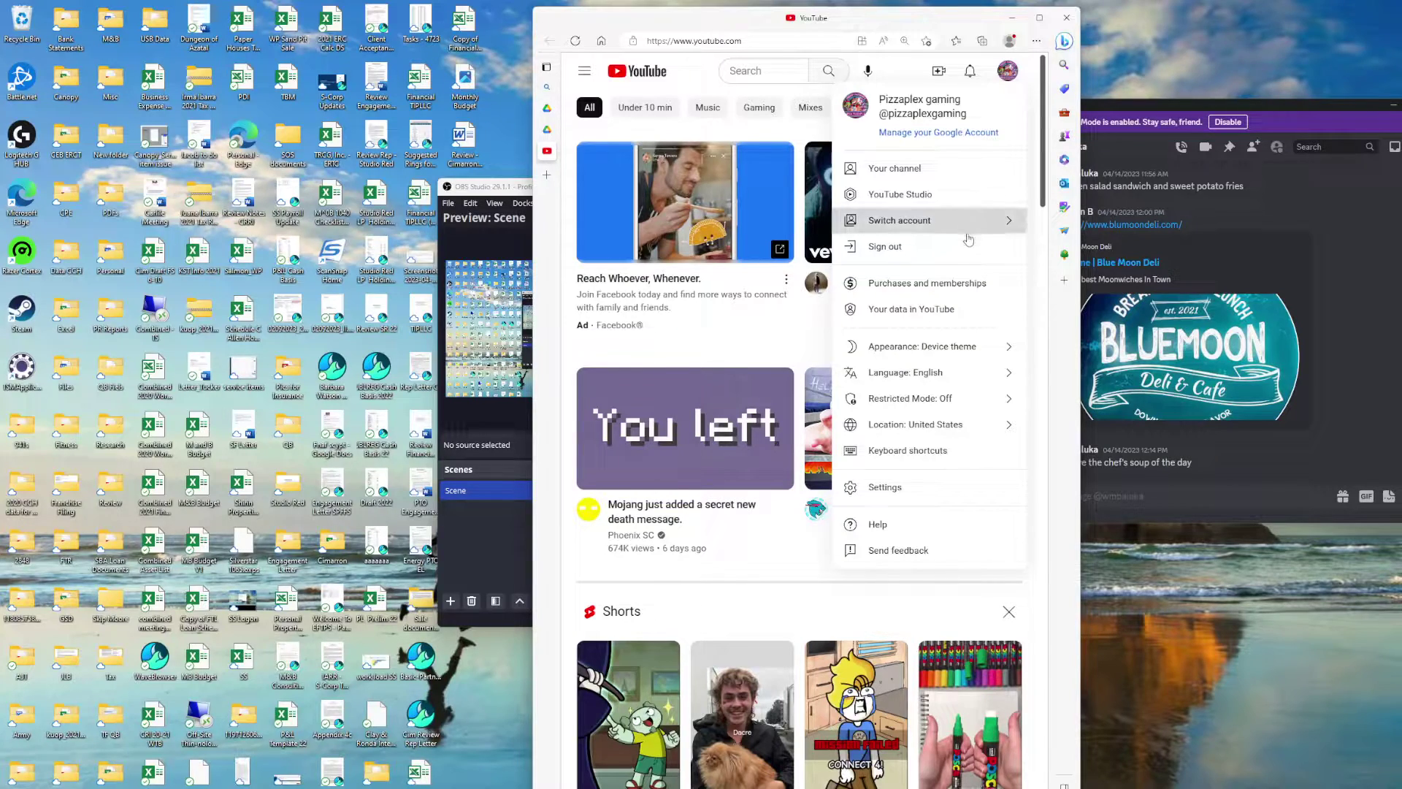
pyautogui.click(968, 223)
pyautogui.click(935, 483)
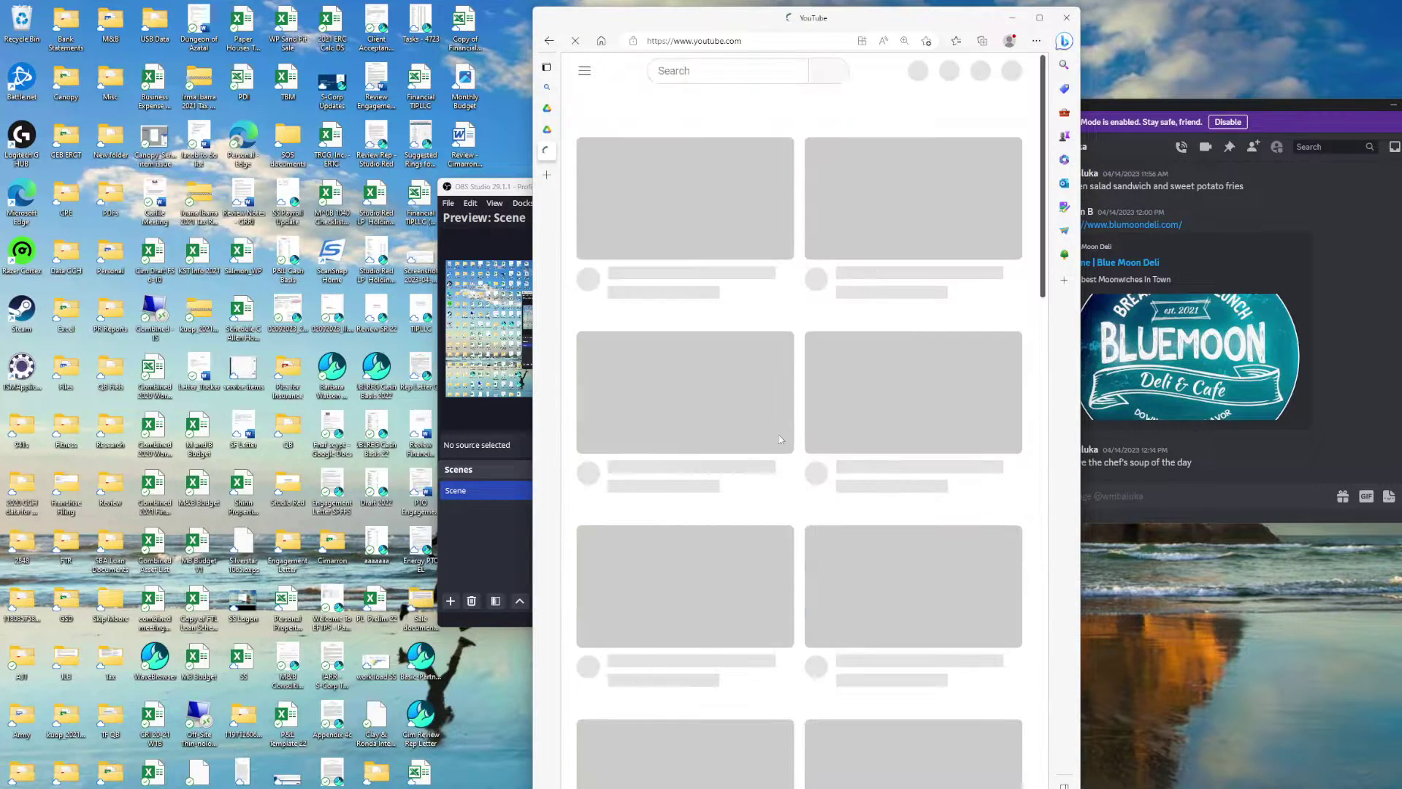
pyautogui.moveTo(533, 233); pyautogui.dragTo(296, 252)
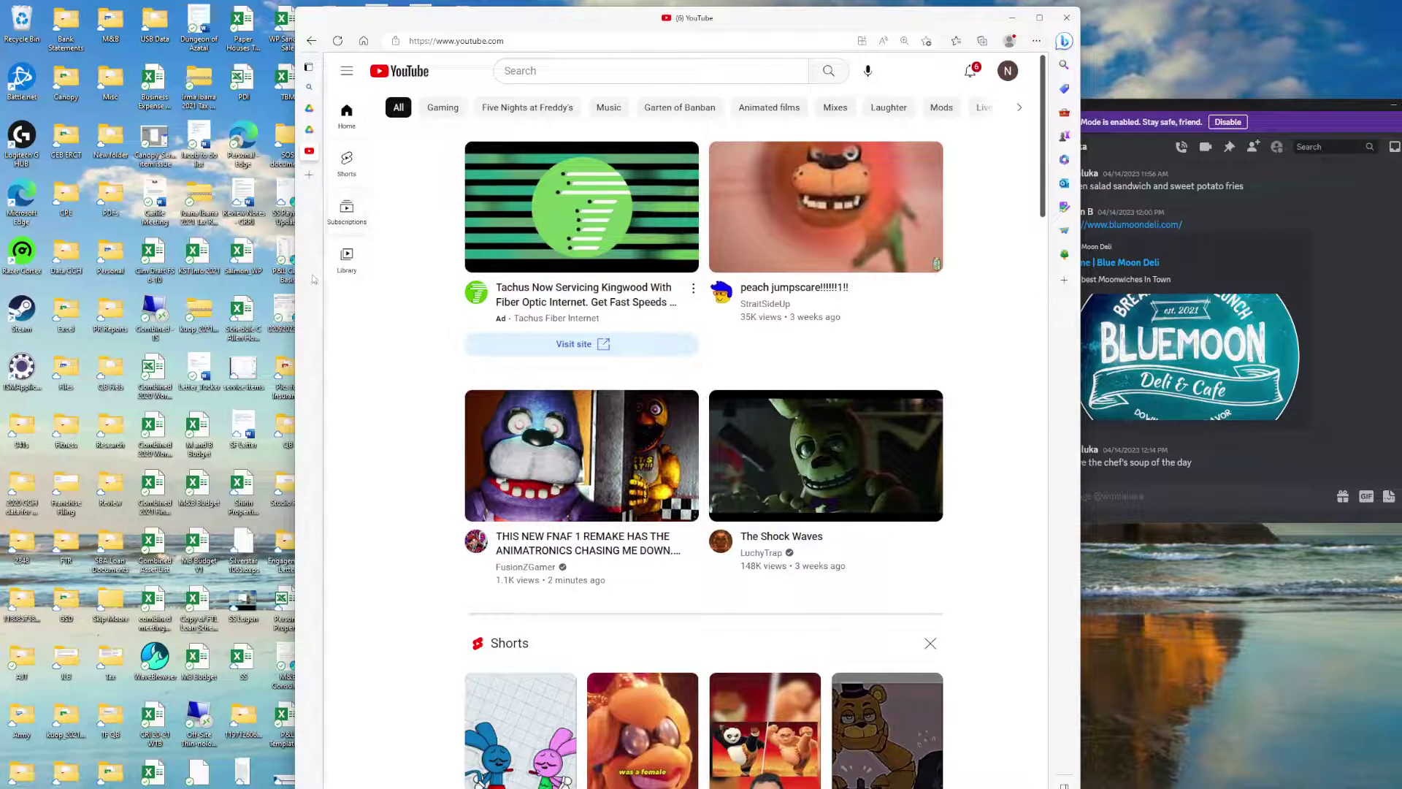
pyautogui.moveTo(295, 252); pyautogui.dragTo(3, 253)
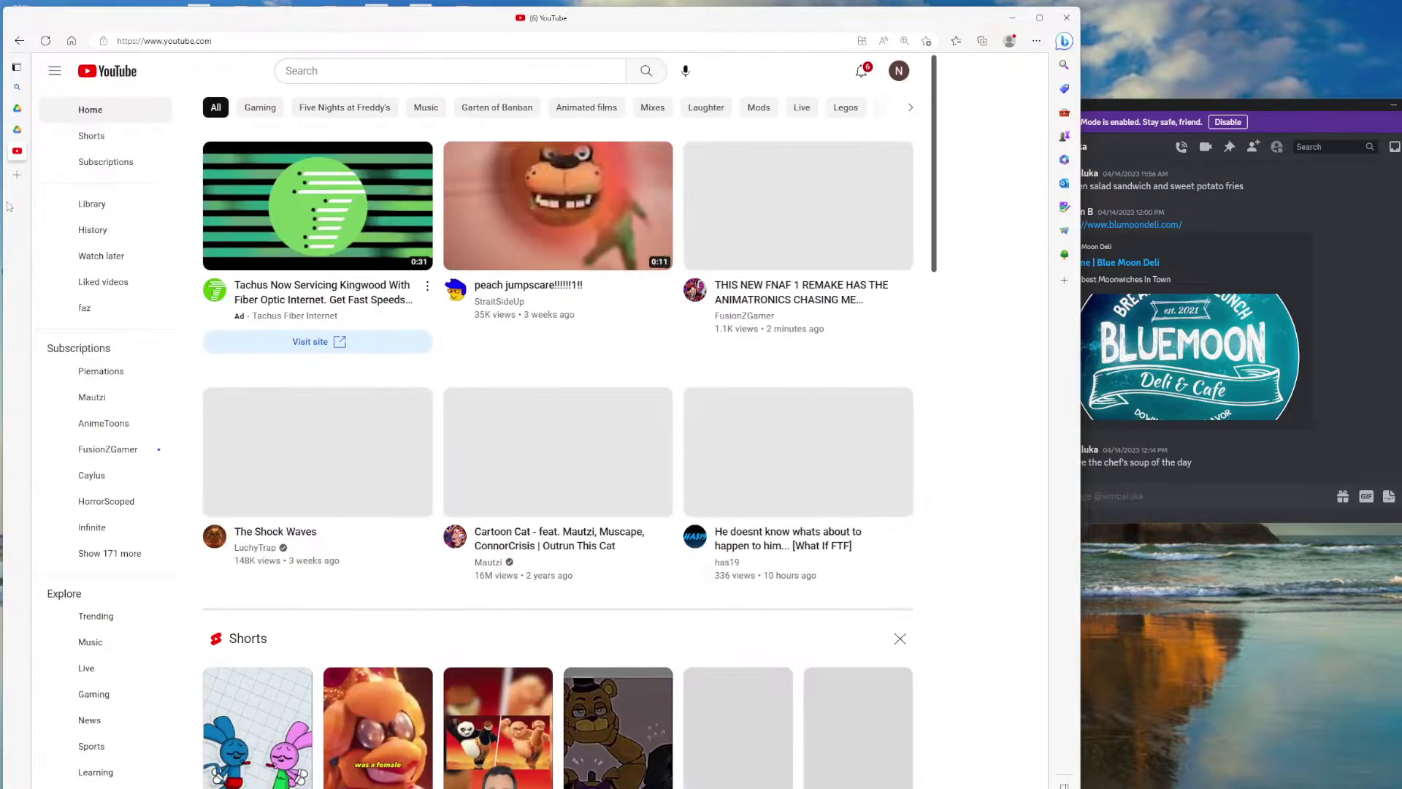
pyautogui.scroll(-2, 650, 411)
pyautogui.scroll(2, 649, 411)
pyautogui.scroll(-5, 650, 411)
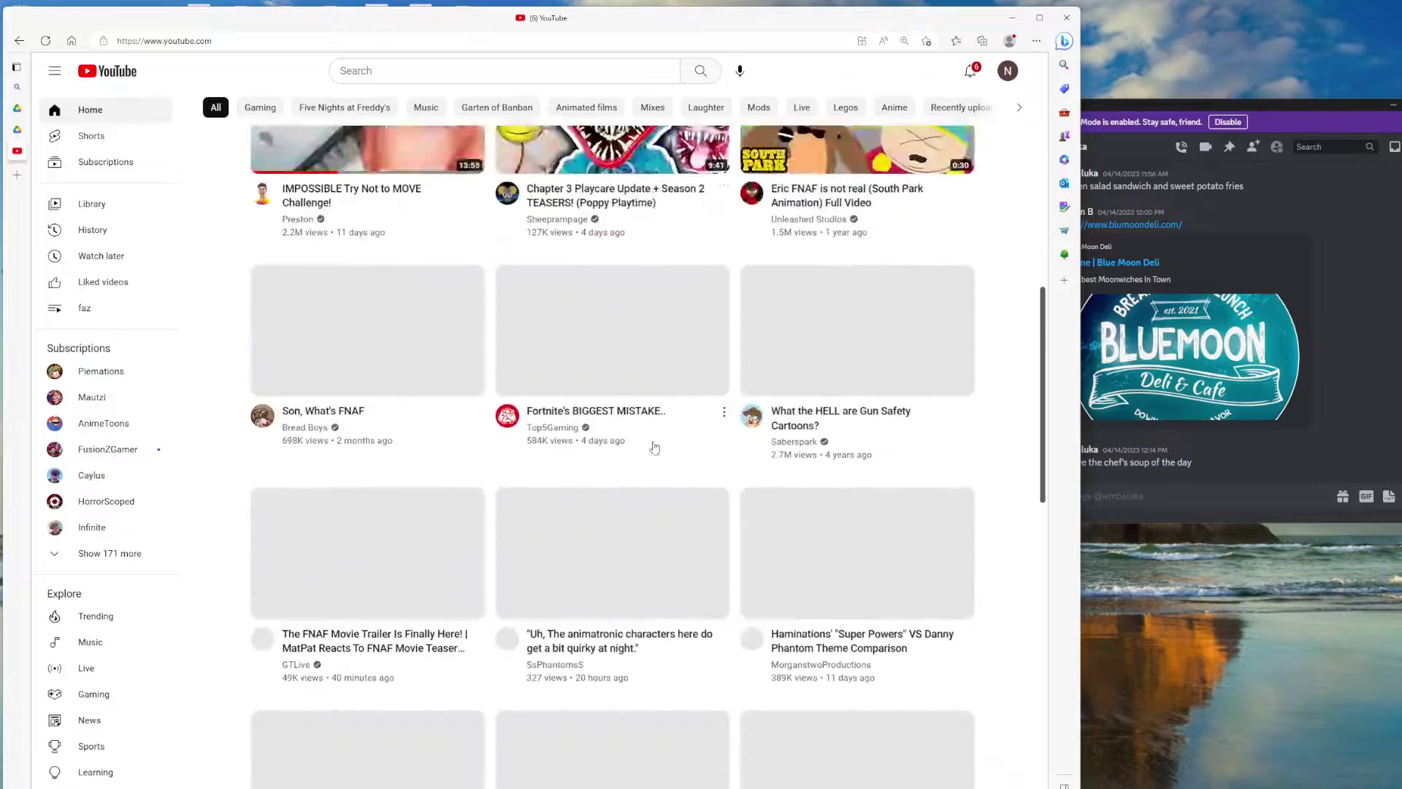
pyautogui.scroll(-5, 649, 410)
pyautogui.scroll(3, 649, 411)
pyautogui.scroll(3, 658, 416)
pyautogui.scroll(-5, 661, 419)
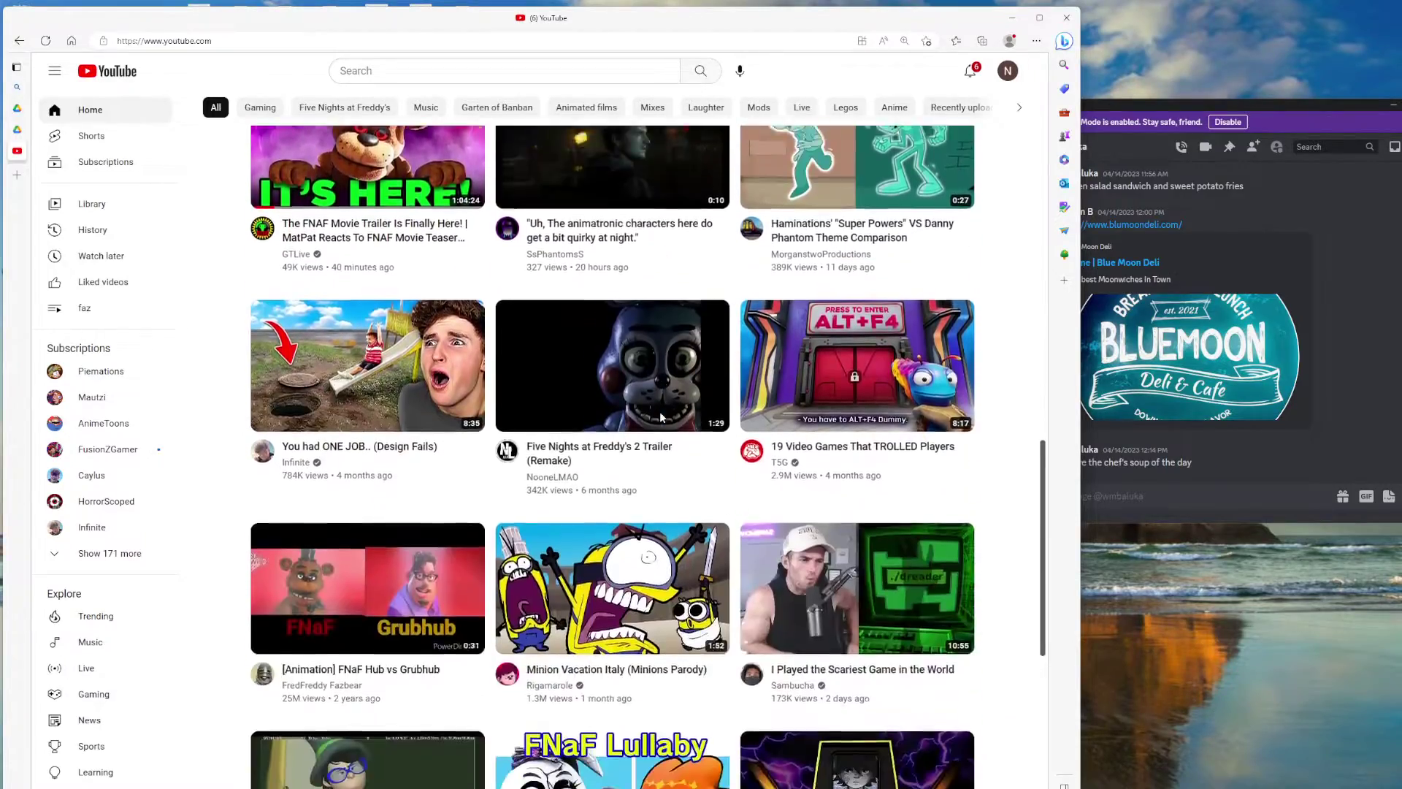
pyautogui.scroll(-5, 661, 418)
pyautogui.scroll(-5, 660, 418)
pyautogui.scroll(-2, 661, 419)
pyautogui.scroll(-2, 606, 401)
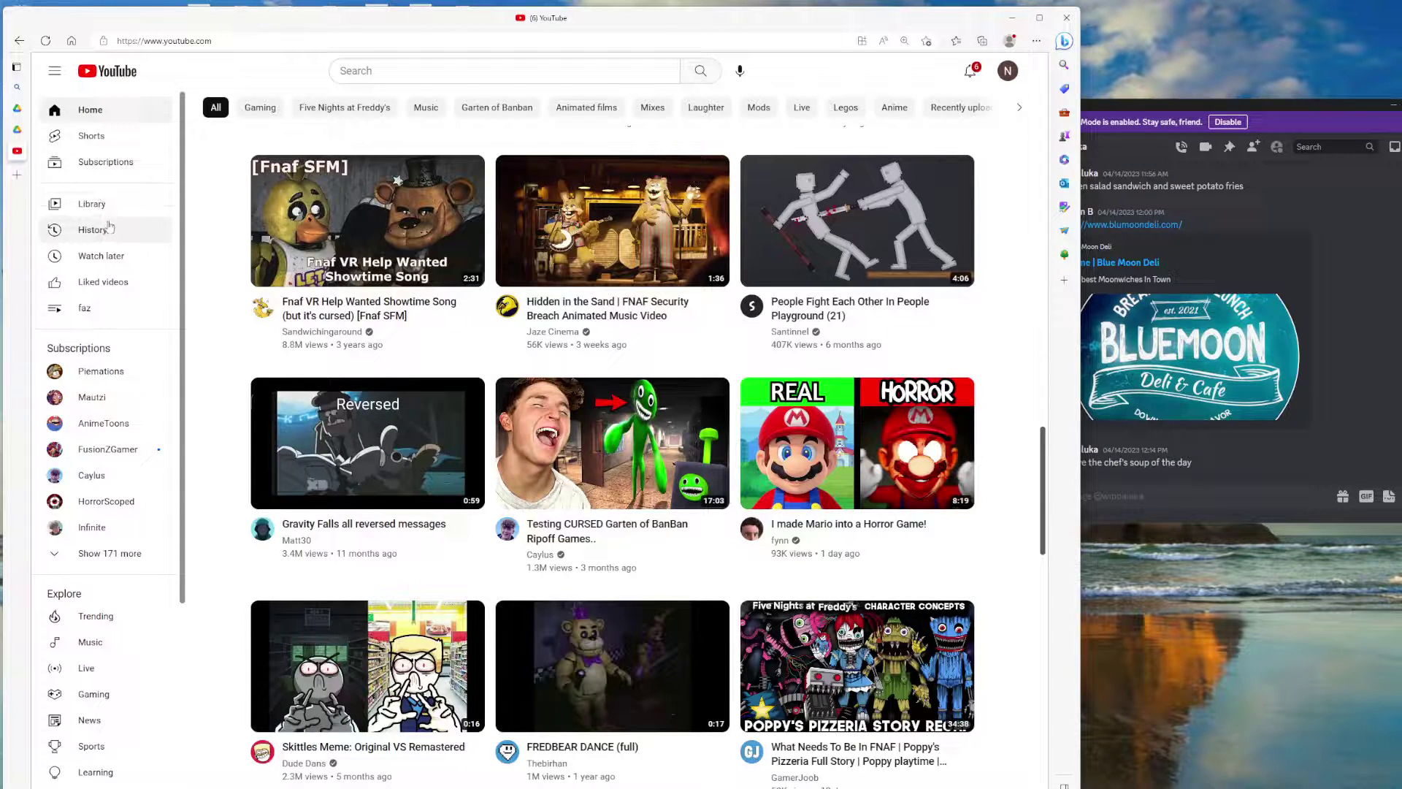
pyautogui.scroll(-4, 504, 295)
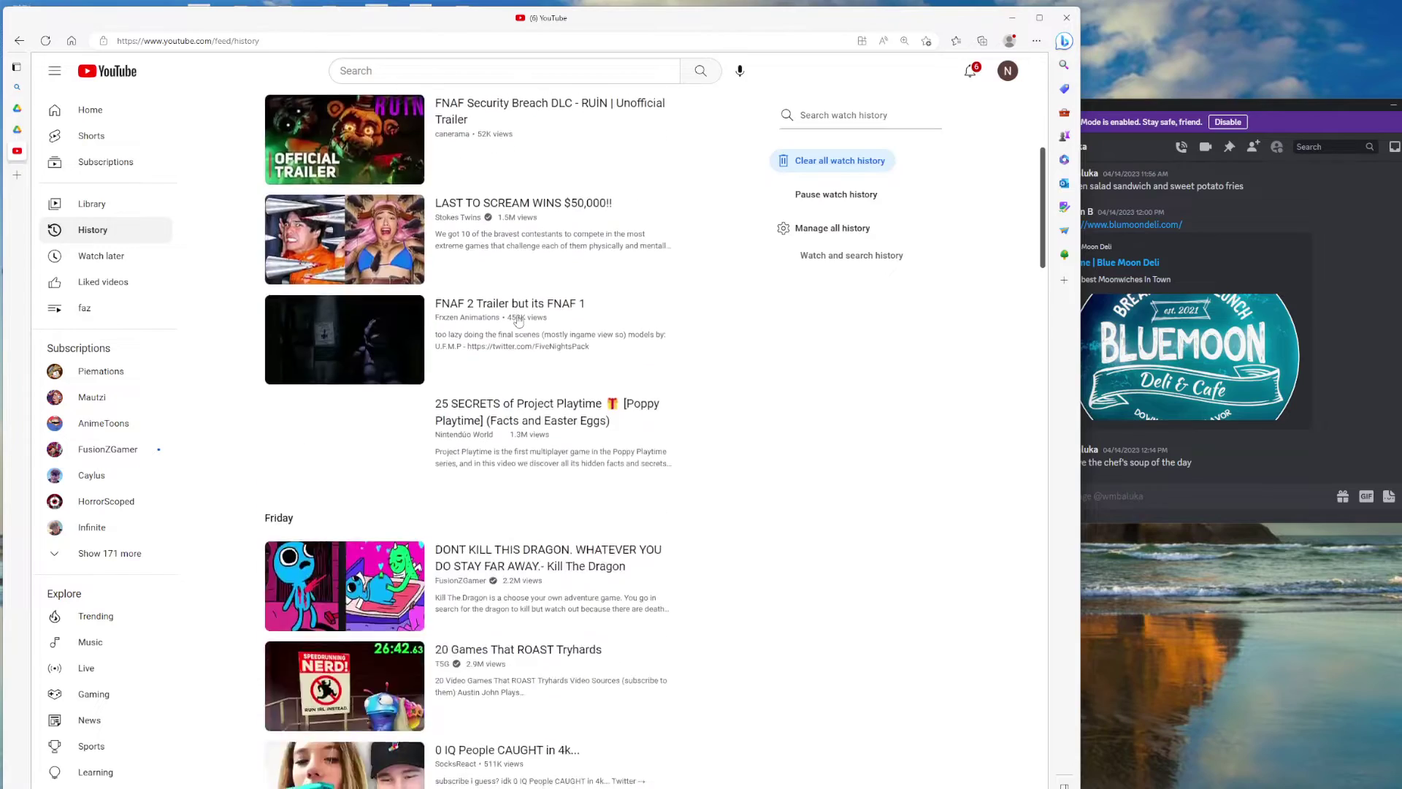
pyautogui.scroll(-3, 510, 307)
pyautogui.scroll(-3, 516, 317)
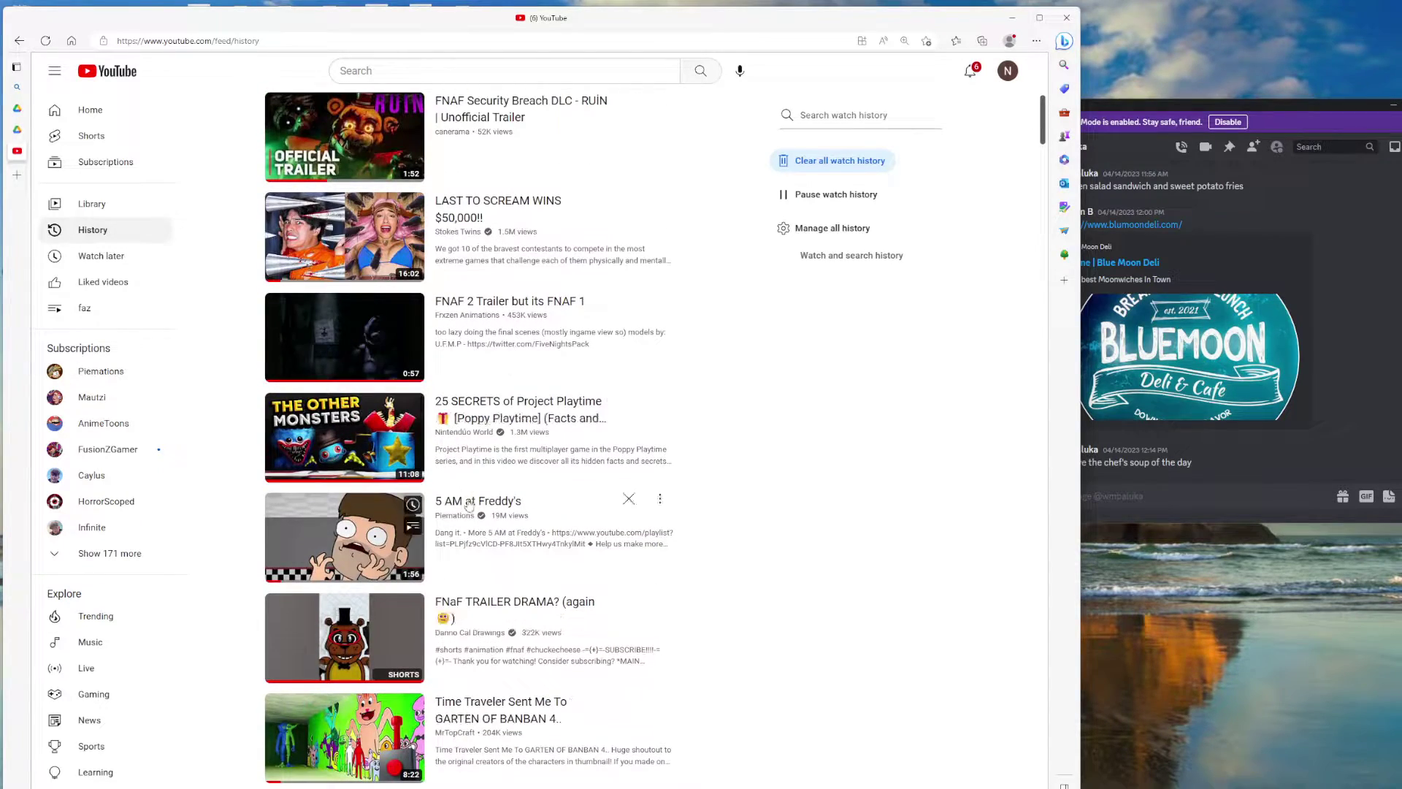
pyautogui.scroll(-3, 467, 544)
pyautogui.scroll(-3, 469, 554)
pyautogui.scroll(-3, 471, 570)
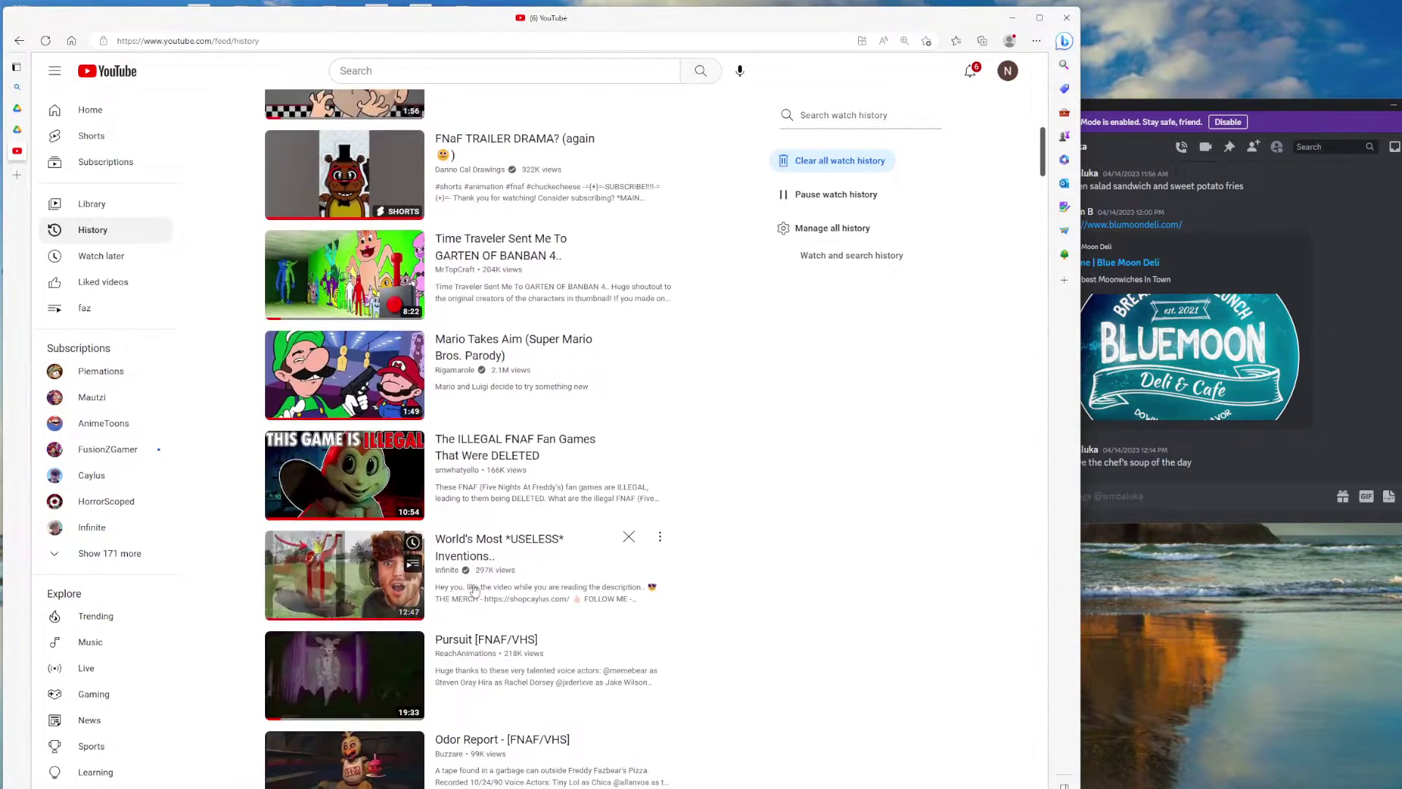
pyautogui.scroll(-3, 477, 590)
pyautogui.scroll(-3, 475, 589)
pyautogui.scroll(-3, 475, 590)
pyautogui.scroll(-3, 475, 589)
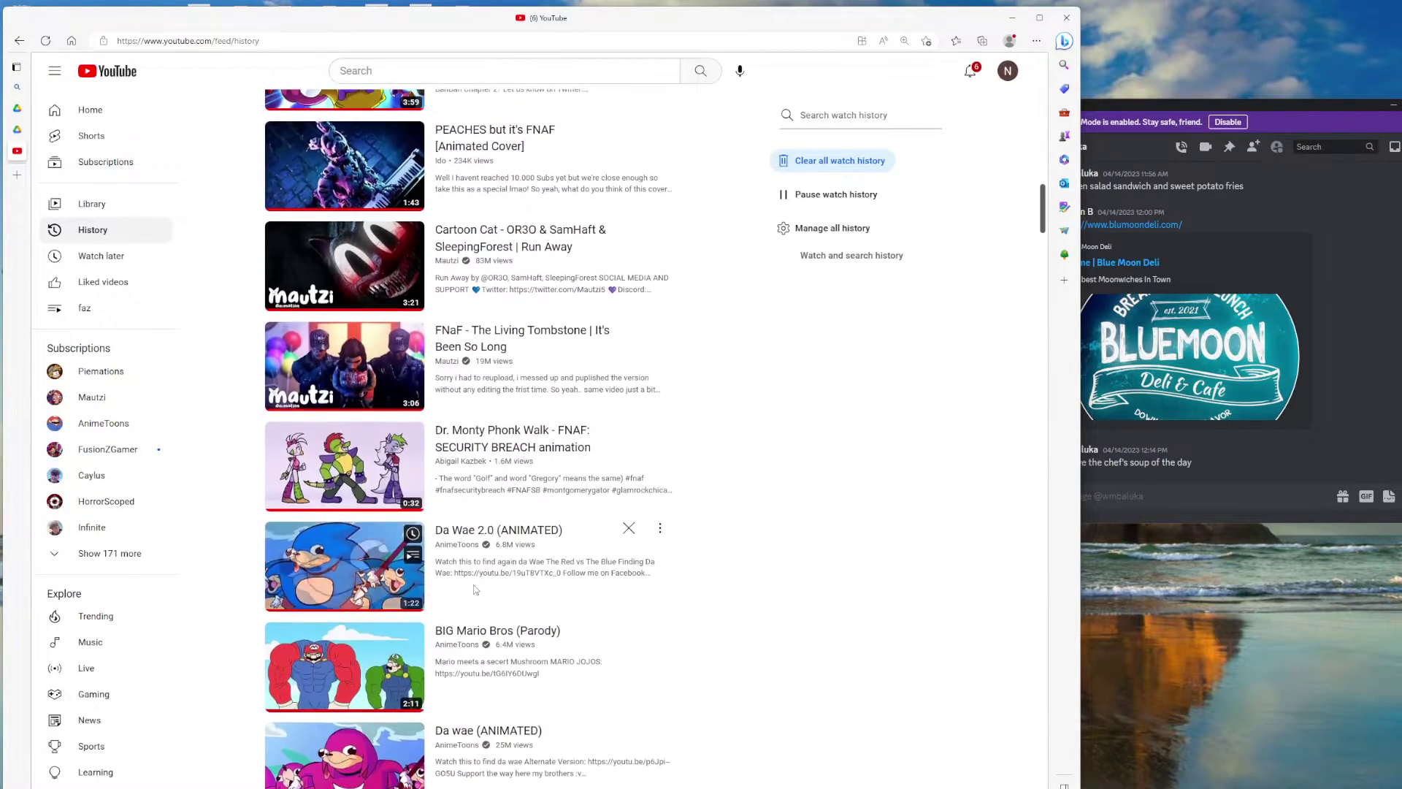
pyautogui.scroll(-3, 475, 589)
pyautogui.scroll(-3, 475, 590)
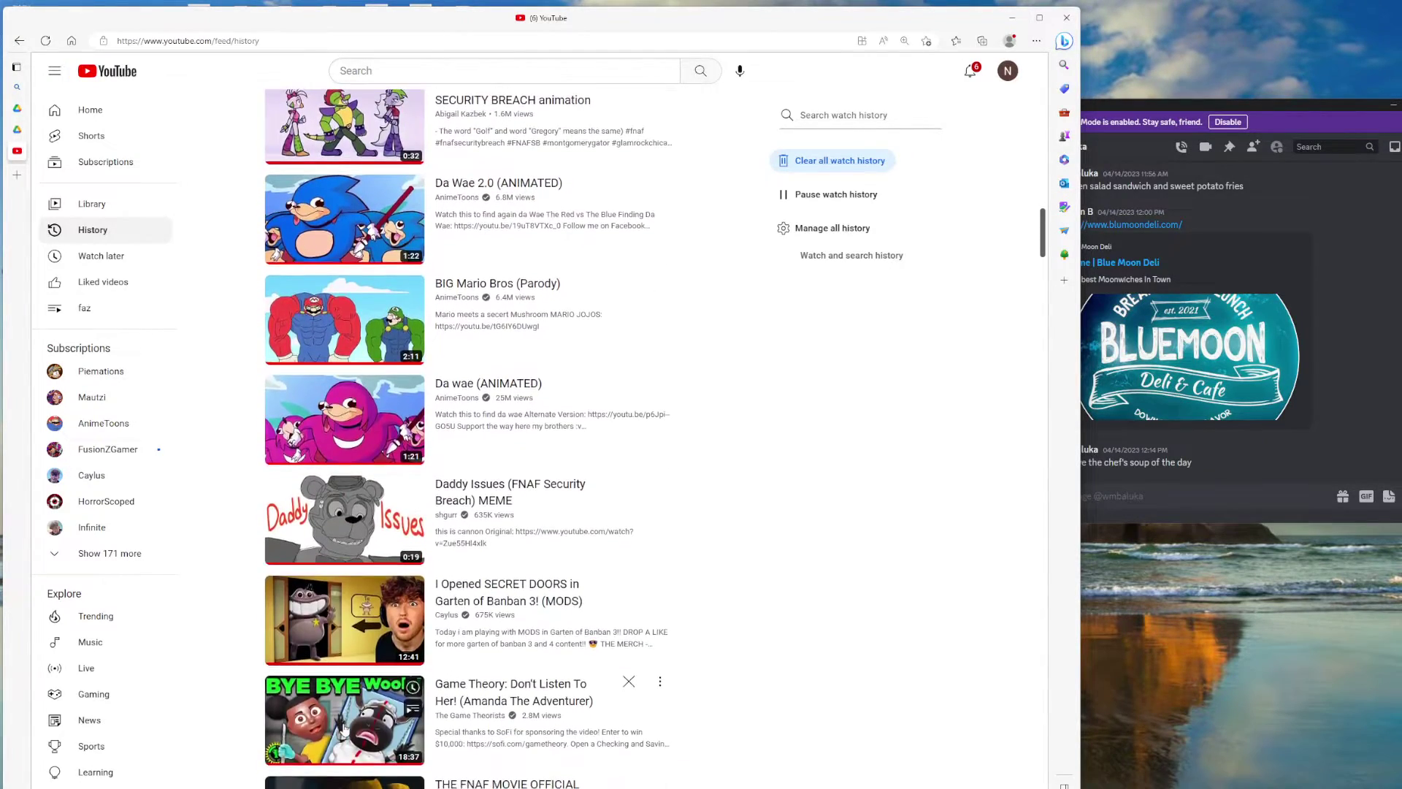
pyautogui.scroll(-3, 348, 725)
pyautogui.scroll(-3, 348, 726)
pyautogui.scroll(-2, 350, 713)
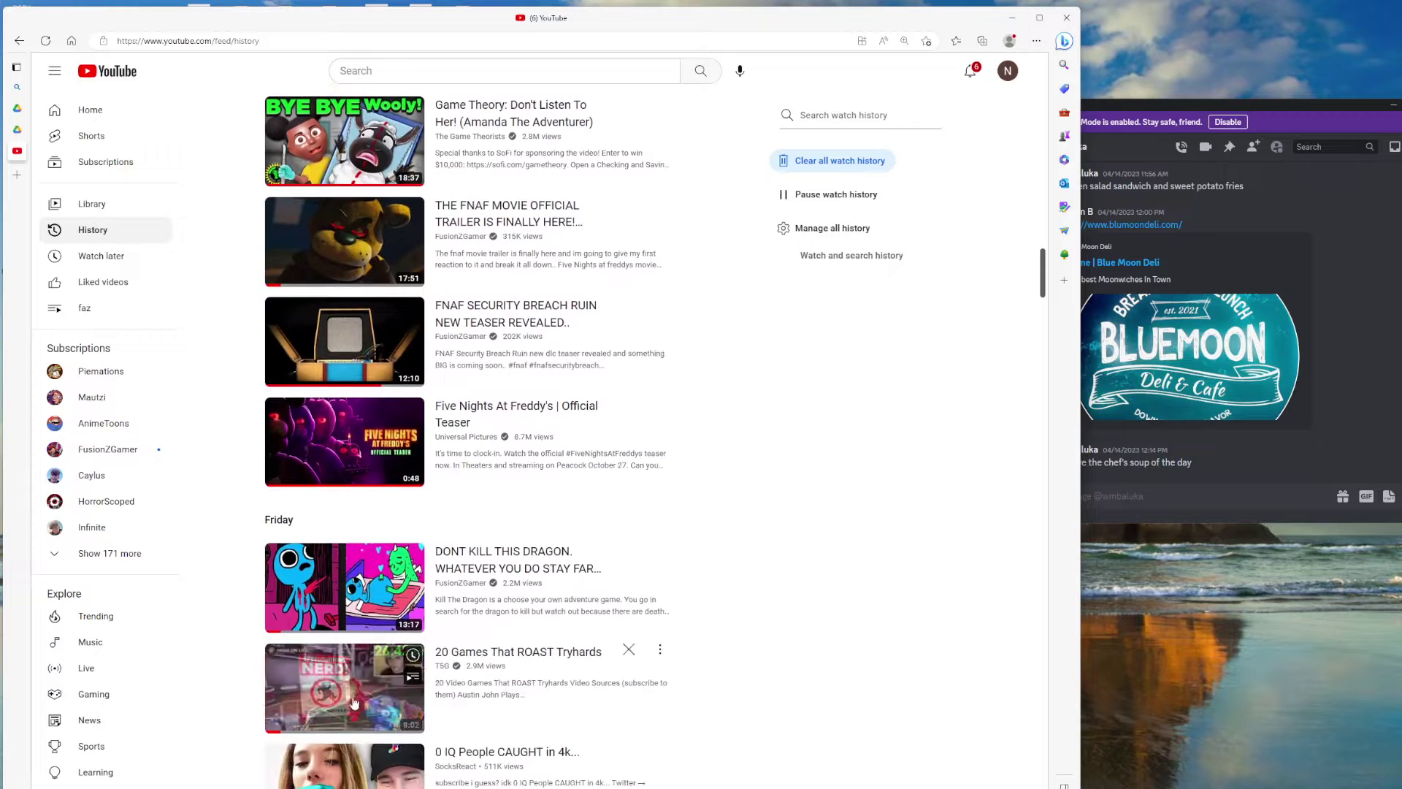
# Step: Play the Five Nights At Freddy's Official Teaser to its end, exit fullscreen, and close Edge
pyautogui.click(356, 460)
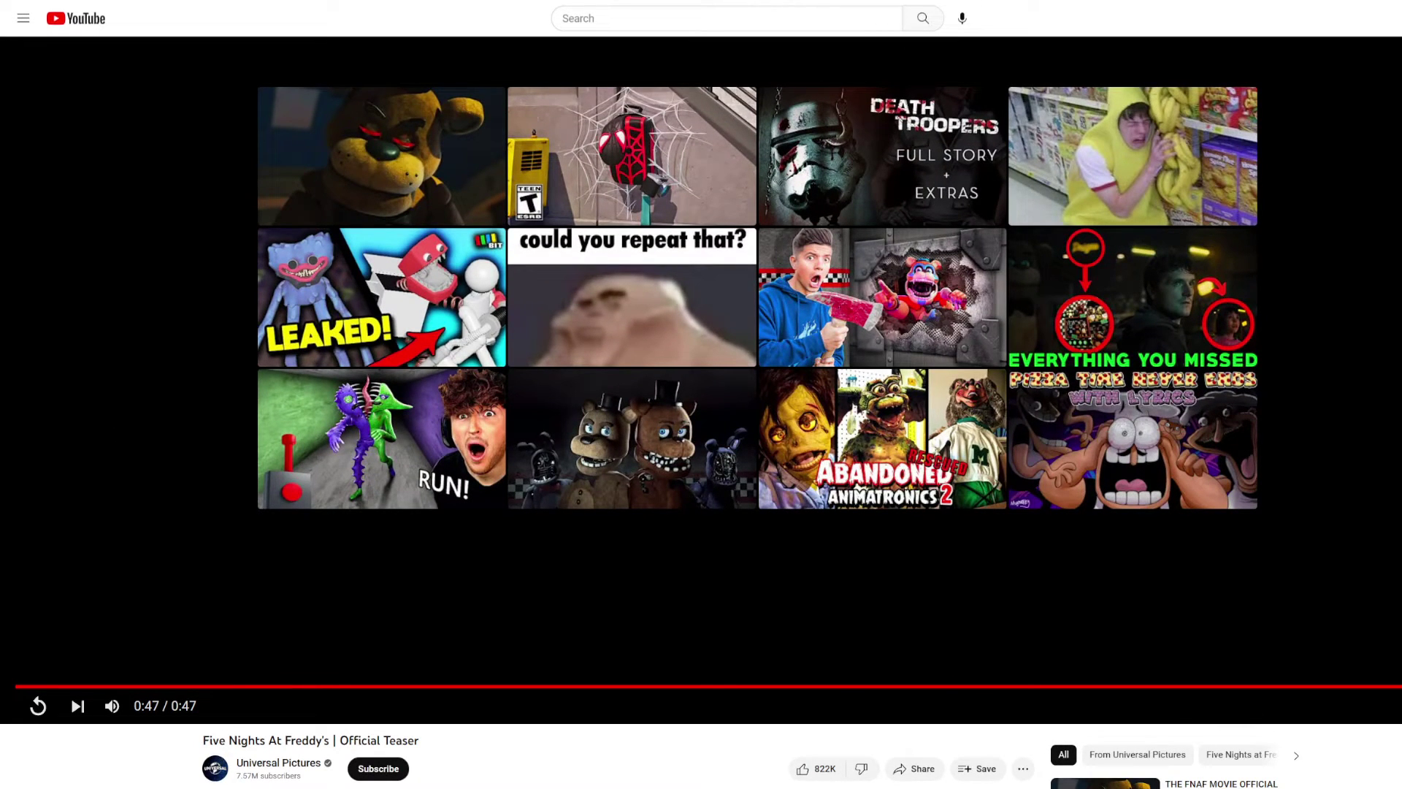
pyautogui.press('F11')
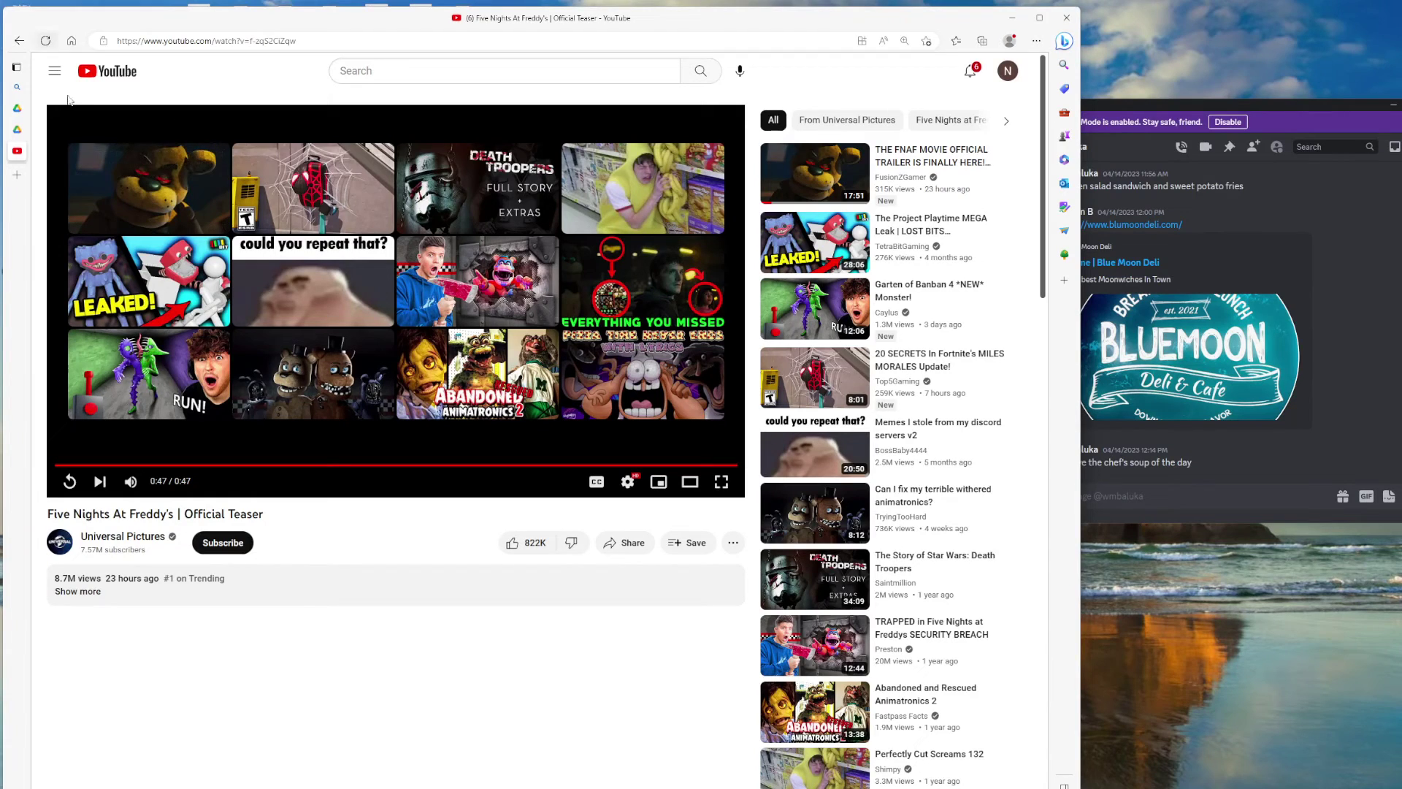
pyautogui.click(1065, 19)
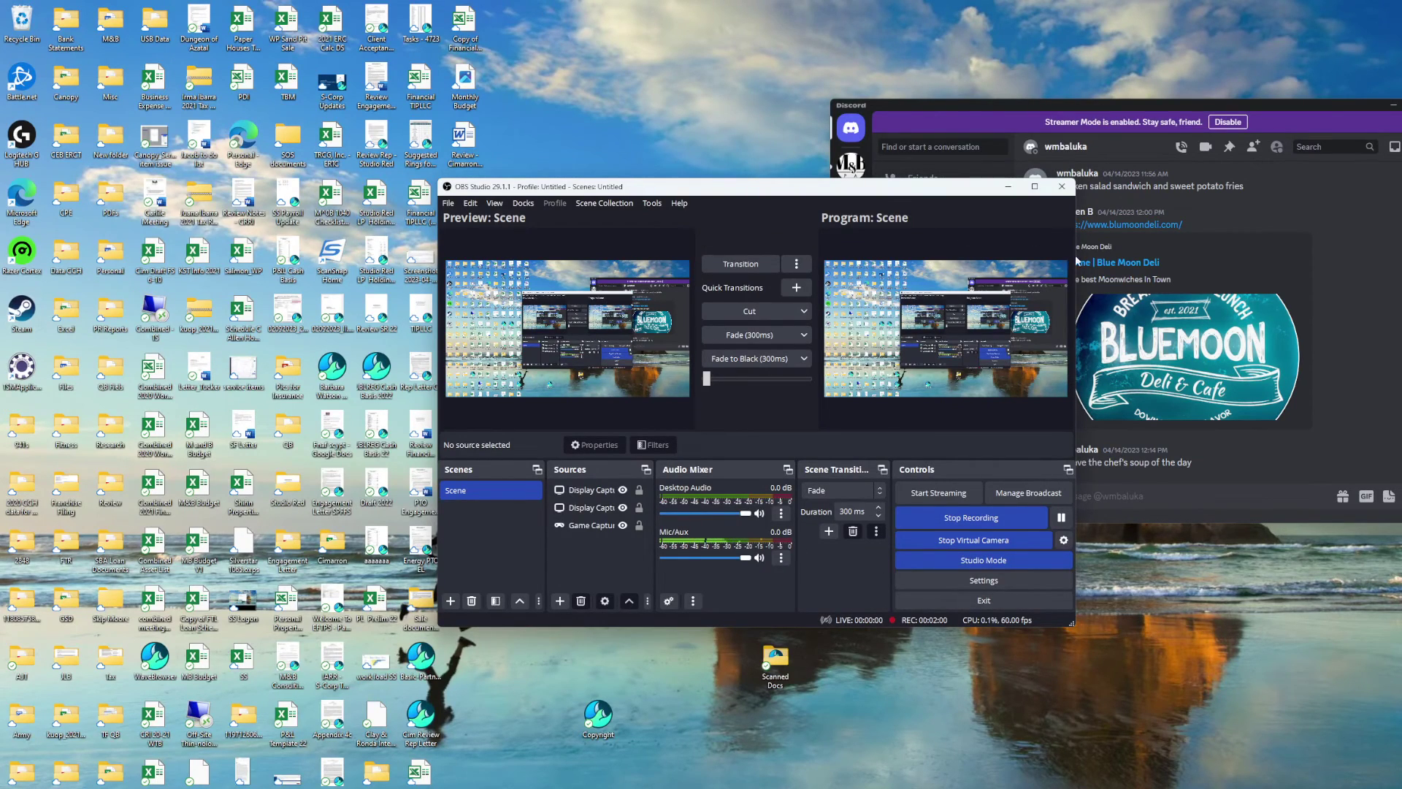